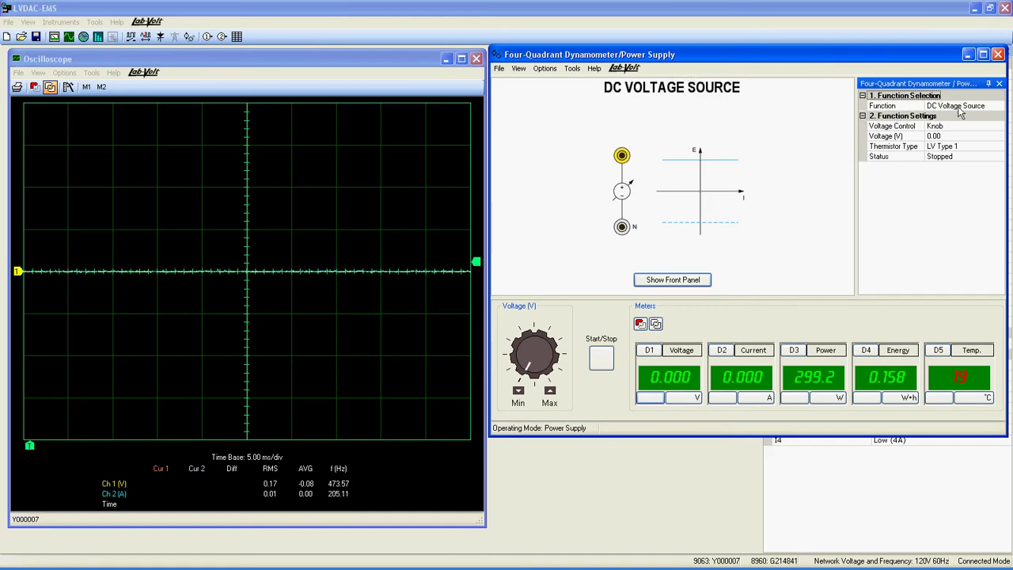
{"action": "left_click", "coordinate": [998, 108]}
{"action": "left_click", "coordinate": [999, 106]}
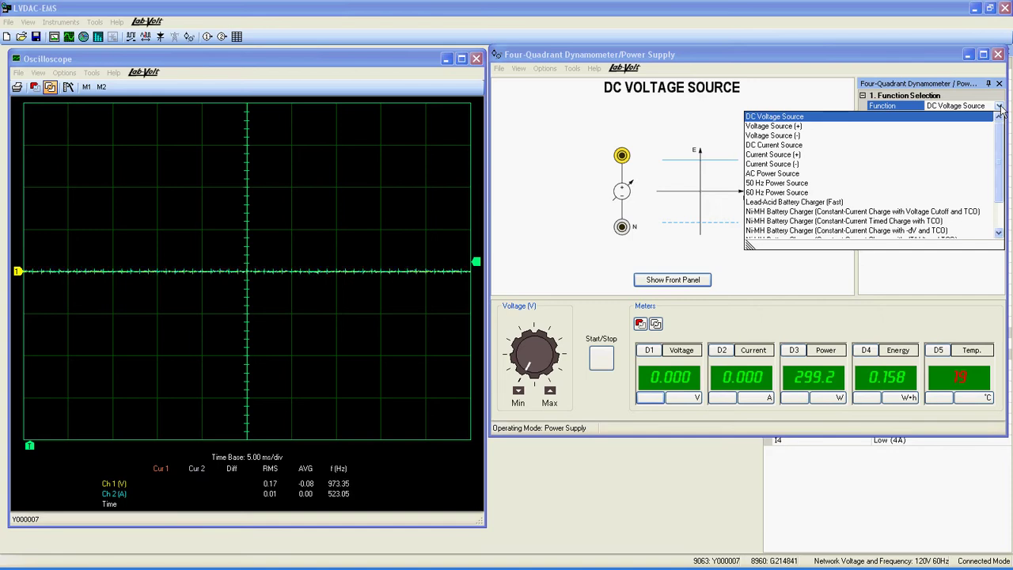
{"action": "scroll", "coordinate": [871, 182], "scroll_direction": "down", "scroll_amount": 5}
{"action": "left_click", "coordinate": [856, 162]}
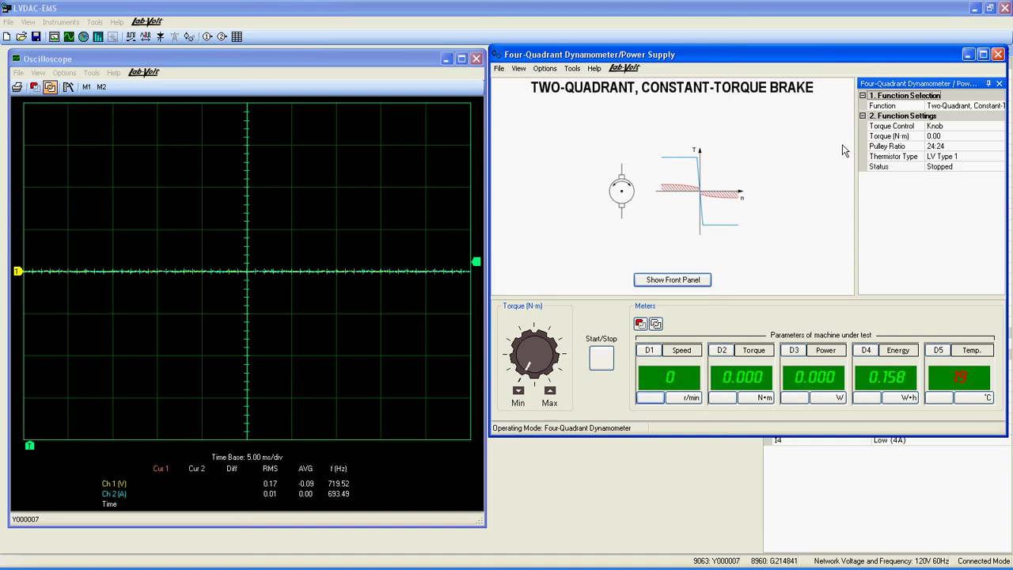
{"action": "left_click", "coordinate": [971, 110]}
{"action": "left_click", "coordinate": [972, 107]}
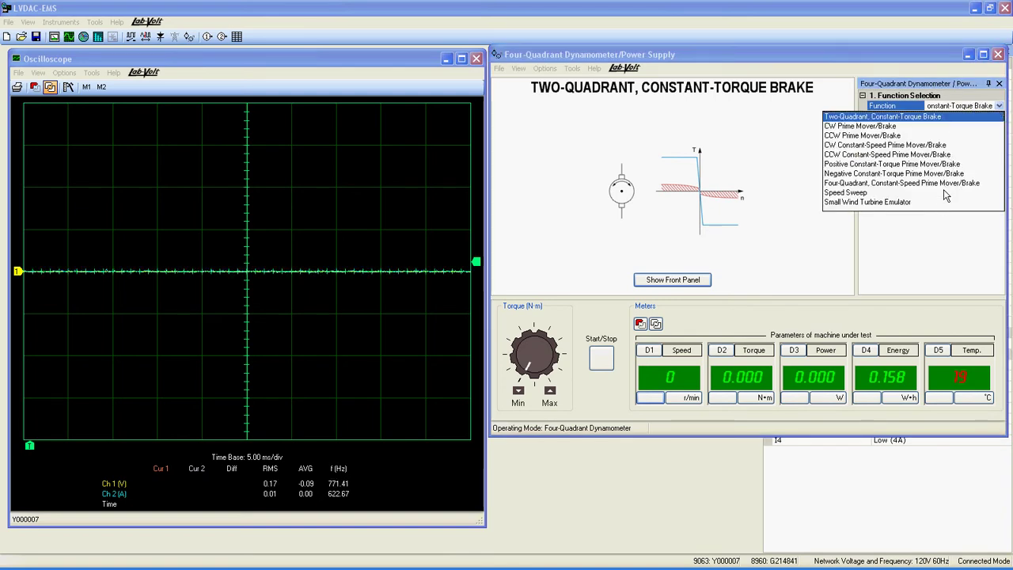
{"action": "key", "text": "d"}
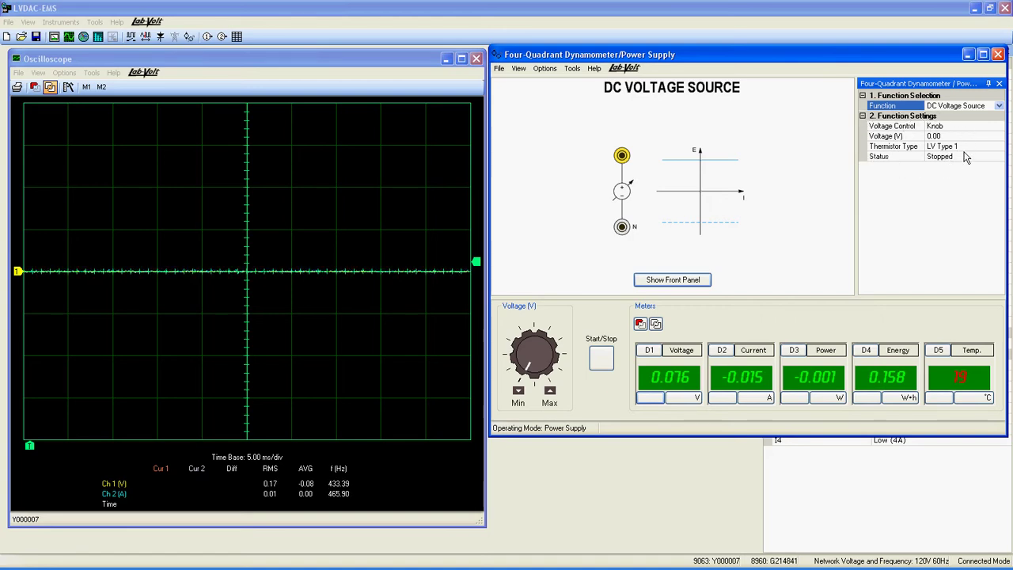
{"action": "left_click", "coordinate": [981, 127]}
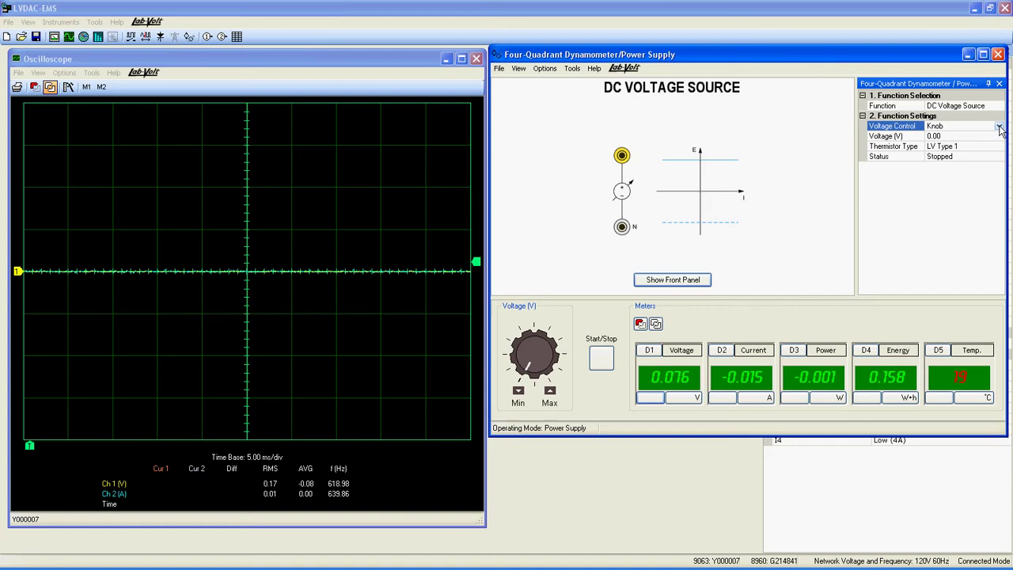
{"action": "left_click", "coordinate": [1000, 127]}
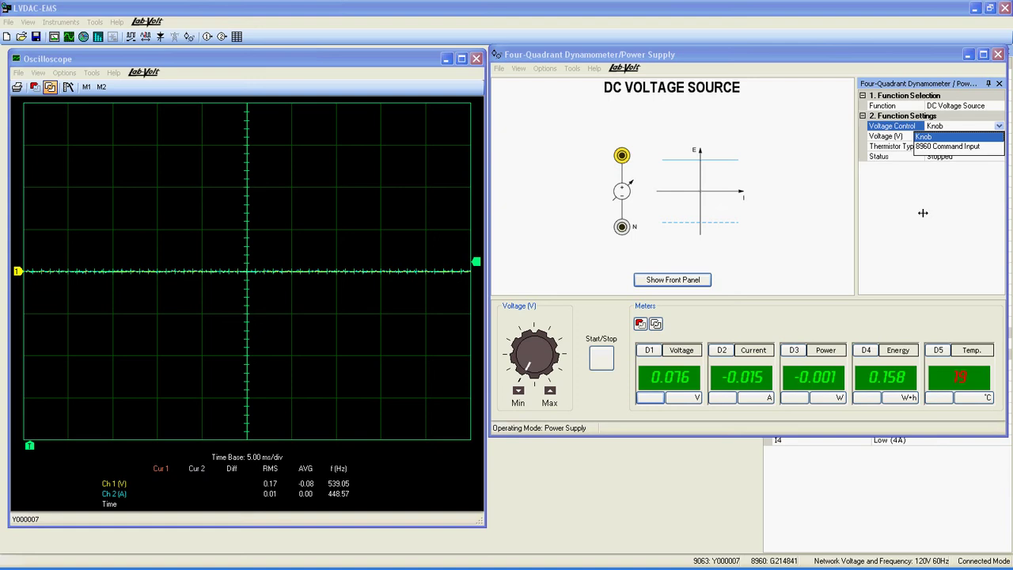
{"action": "left_click", "coordinate": [983, 136]}
{"action": "left_click", "coordinate": [978, 136]}
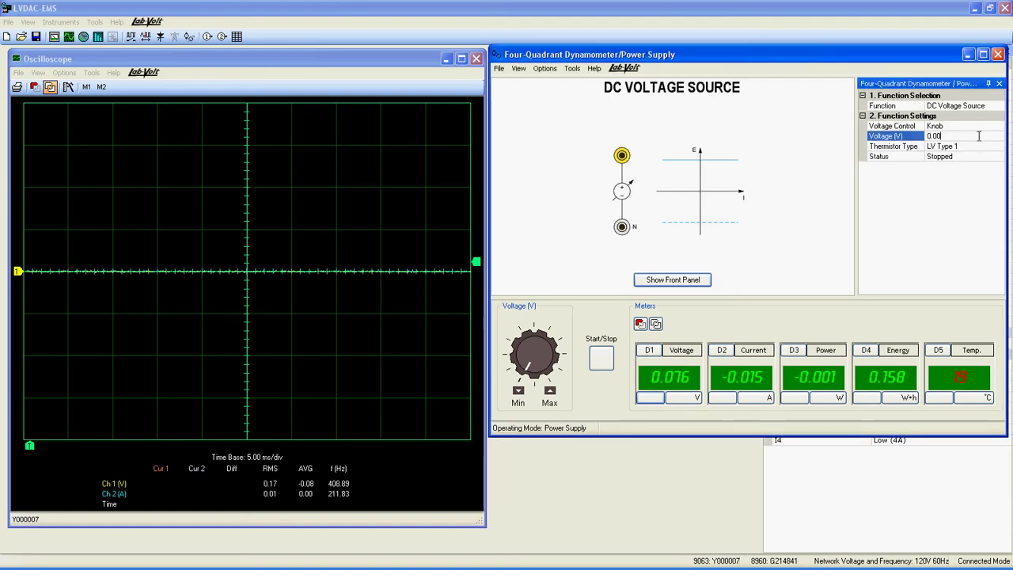
{"action": "left_click_drag", "start_coordinate": [963, 136], "coordinate": [923, 136]}
{"action": "type", "text": "1"}
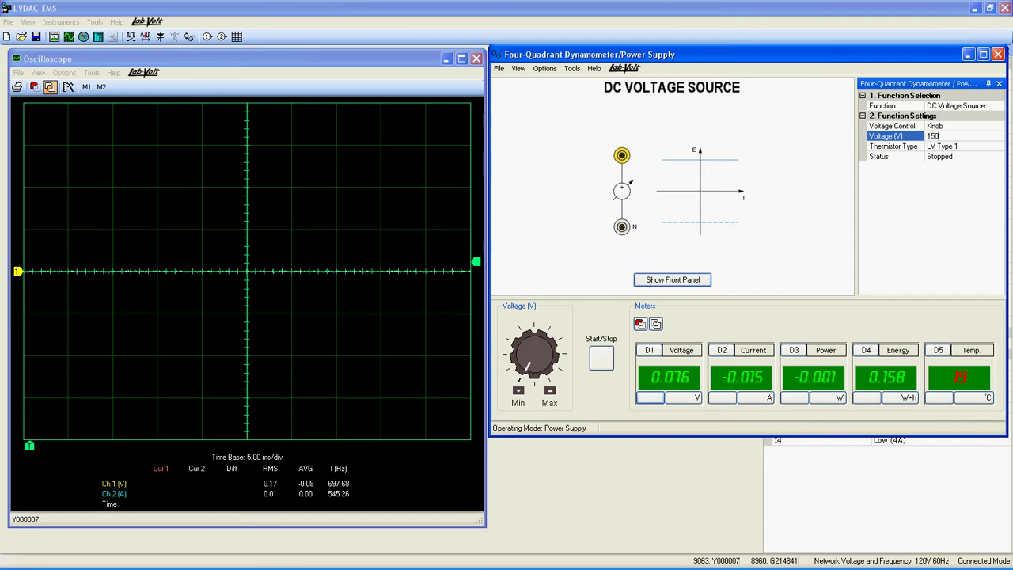
{"action": "type", "text": "50"}
{"action": "key", "text": "Return"}
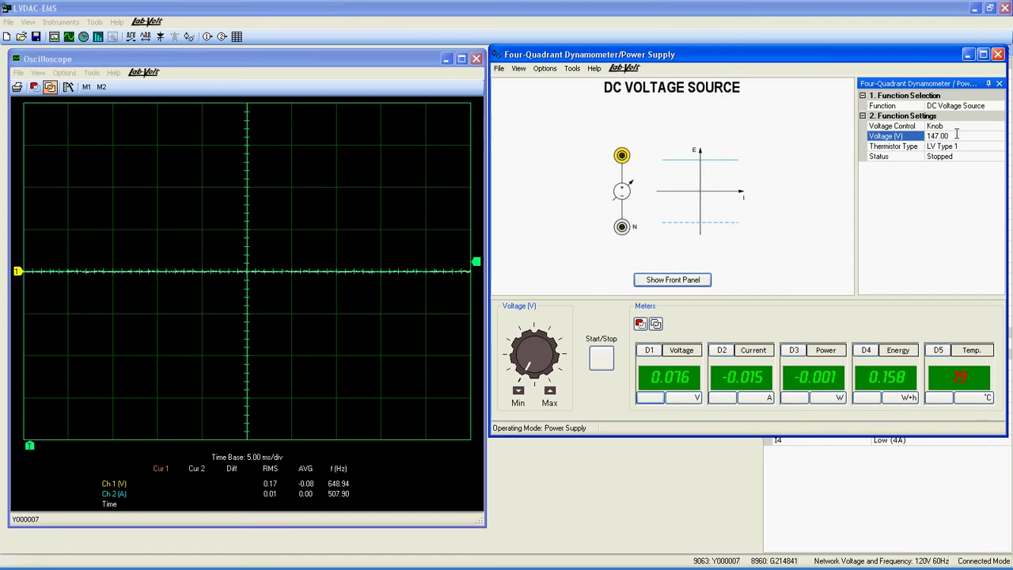
{"action": "left_click_drag", "start_coordinate": [956, 135], "coordinate": [923, 136]}
{"action": "key", "text": "BackSpace"}
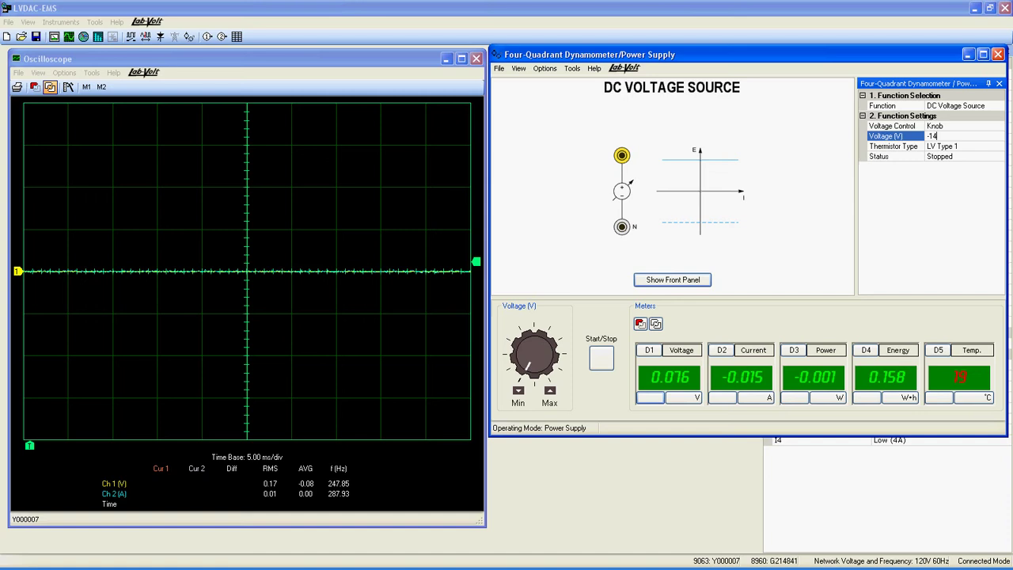
{"action": "key", "text": "Return"}
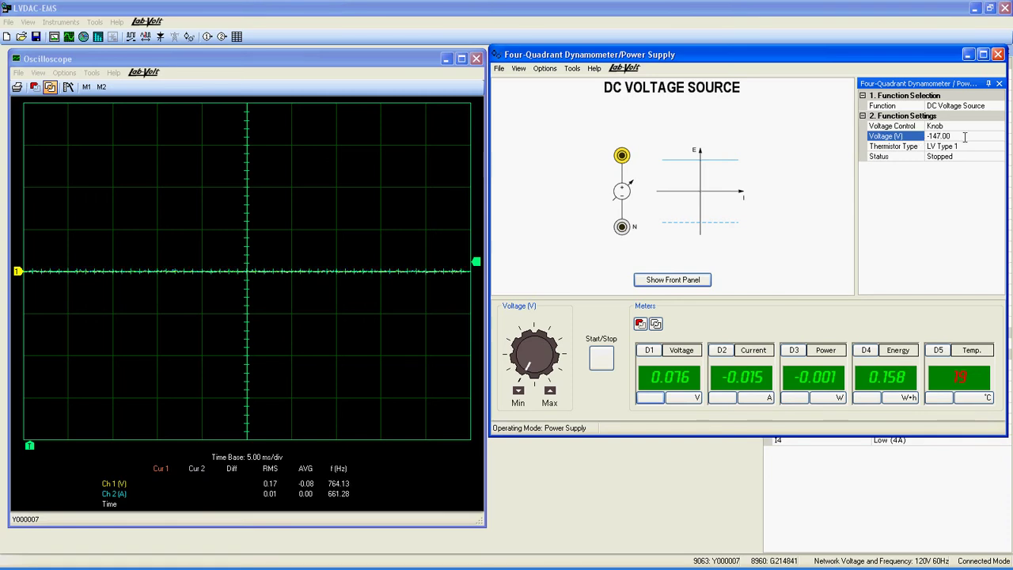
{"action": "left_click", "coordinate": [965, 137]}
{"action": "type", "text": "0"}
{"action": "key", "text": "Return"}
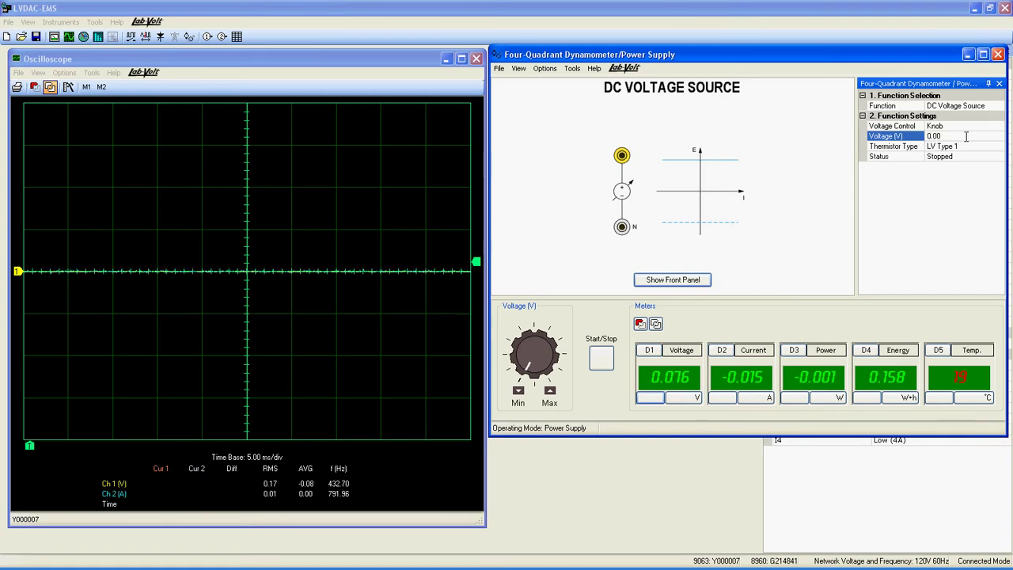
{"action": "left_click", "coordinate": [970, 146]}
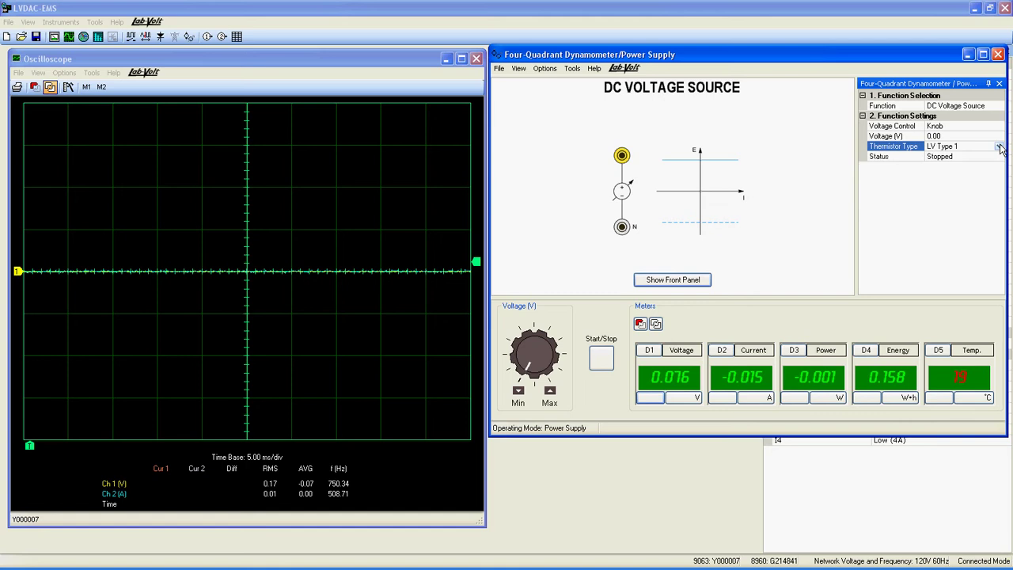
{"action": "left_click", "coordinate": [999, 146]}
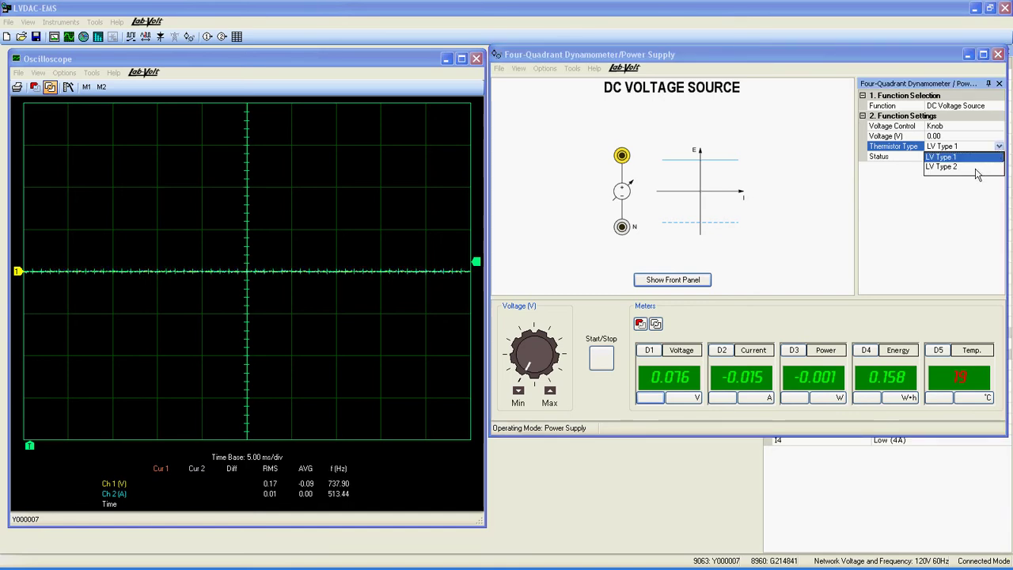
{"action": "left_click", "coordinate": [966, 162]}
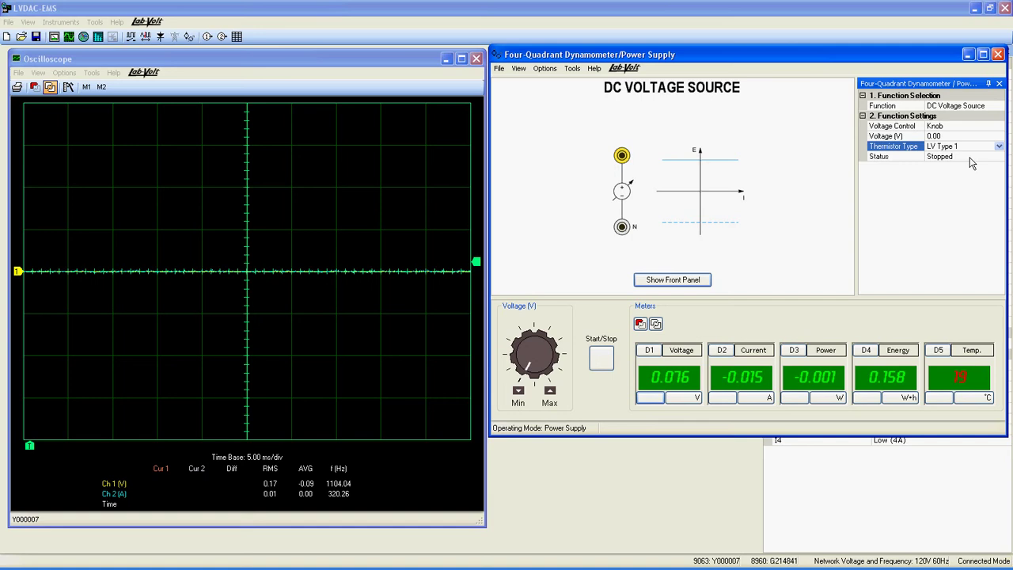
{"action": "left_click", "coordinate": [973, 157]}
{"action": "left_click", "coordinate": [999, 157]}
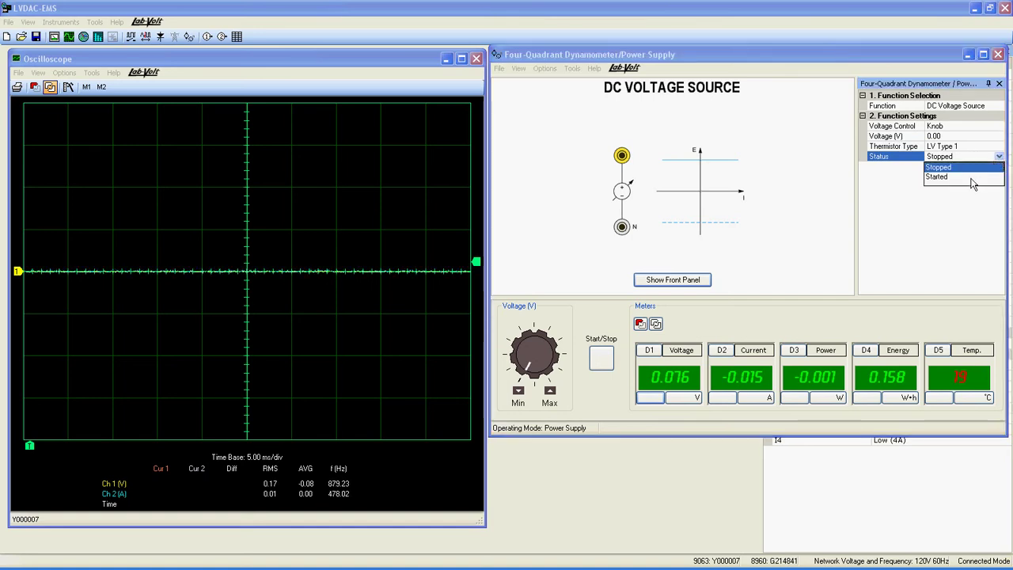
{"action": "left_click", "coordinate": [967, 168]}
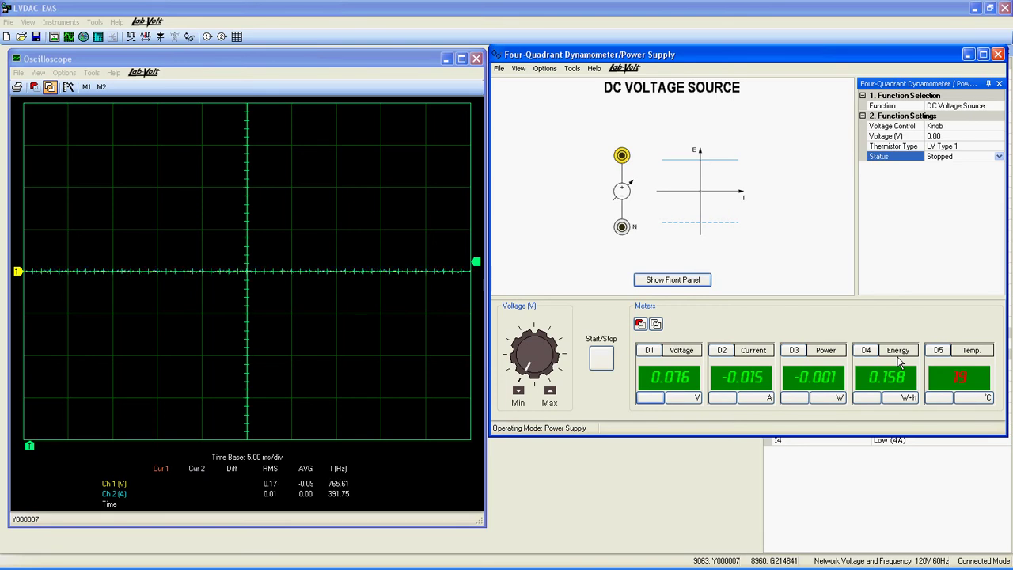
{"action": "left_click", "coordinate": [649, 354]}
{"action": "left_click", "coordinate": [650, 353]}
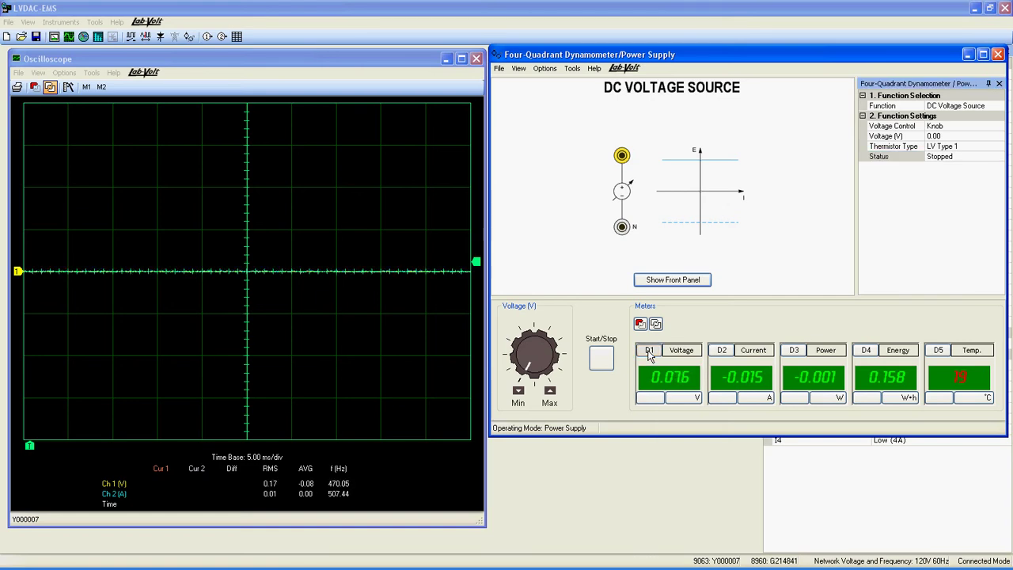
{"action": "left_click", "coordinate": [649, 353]}
{"action": "left_click", "coordinate": [650, 353]}
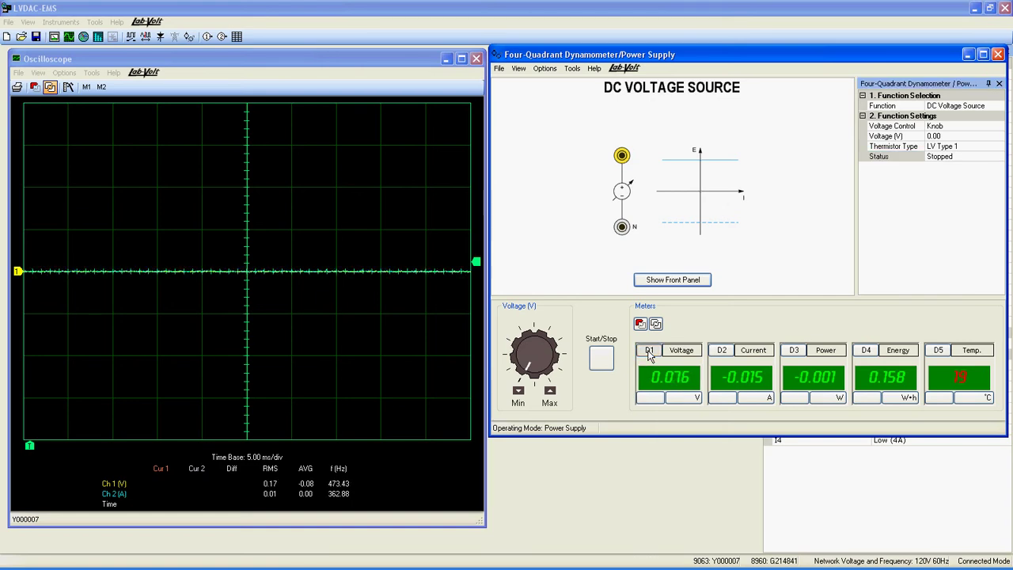
{"action": "left_click", "coordinate": [674, 383]}
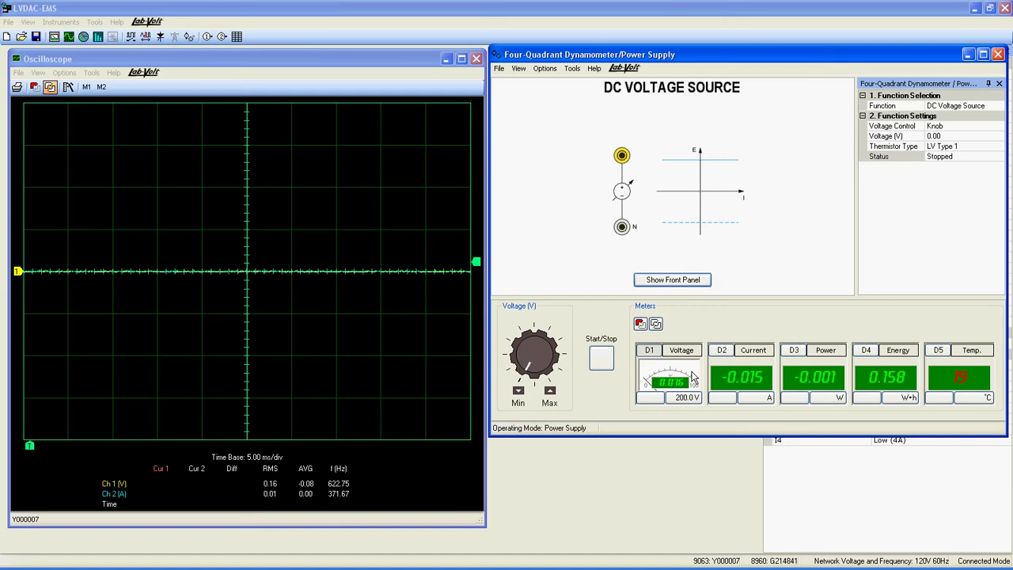
{"action": "left_click", "coordinate": [672, 390]}
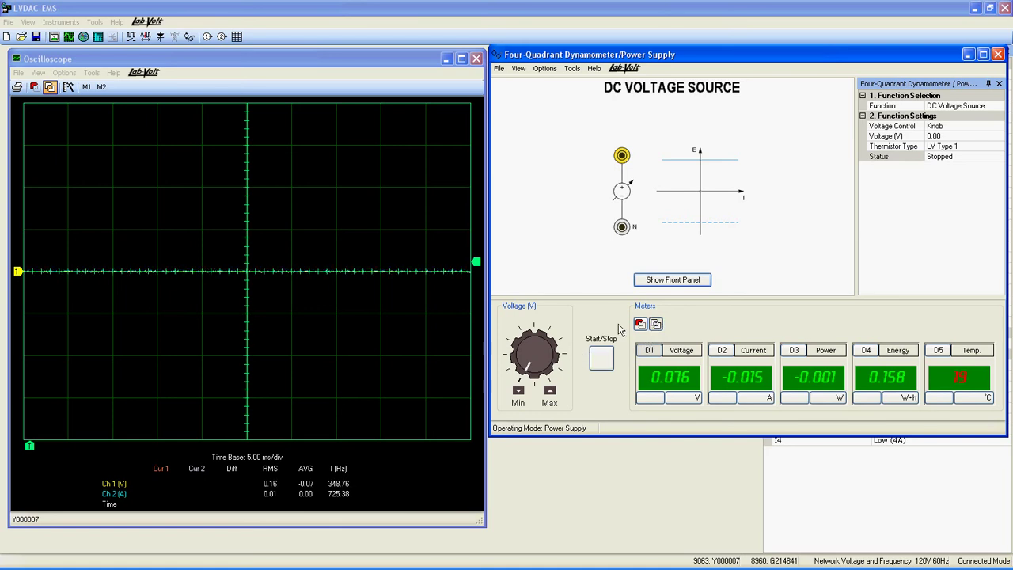
Run the DC voltage source briefly, raising it to 74.47 V, then stop it
{"action": "left_click_drag", "start_coordinate": [534, 369], "coordinate": [531, 339]}
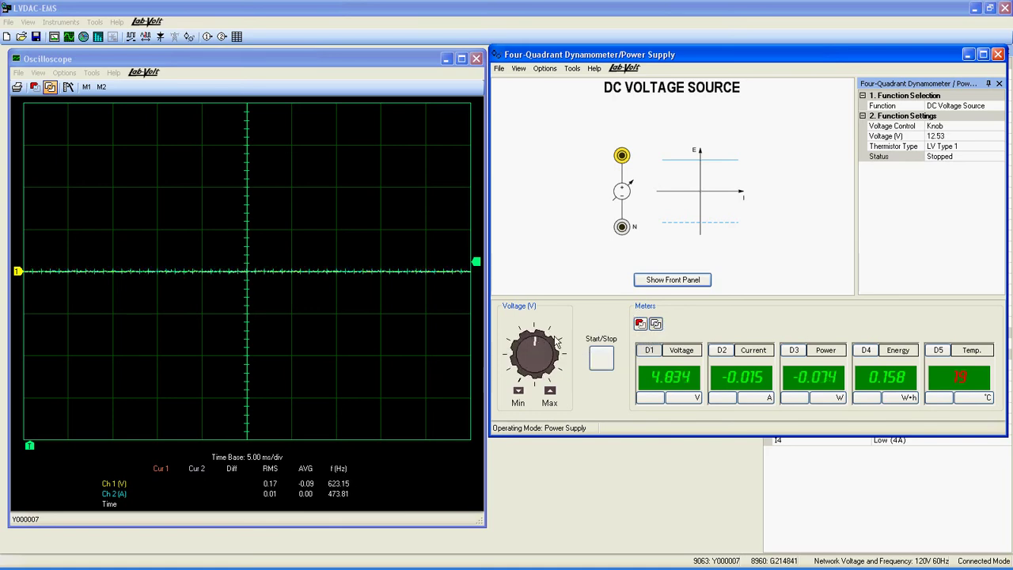
{"action": "left_click", "coordinate": [601, 359]}
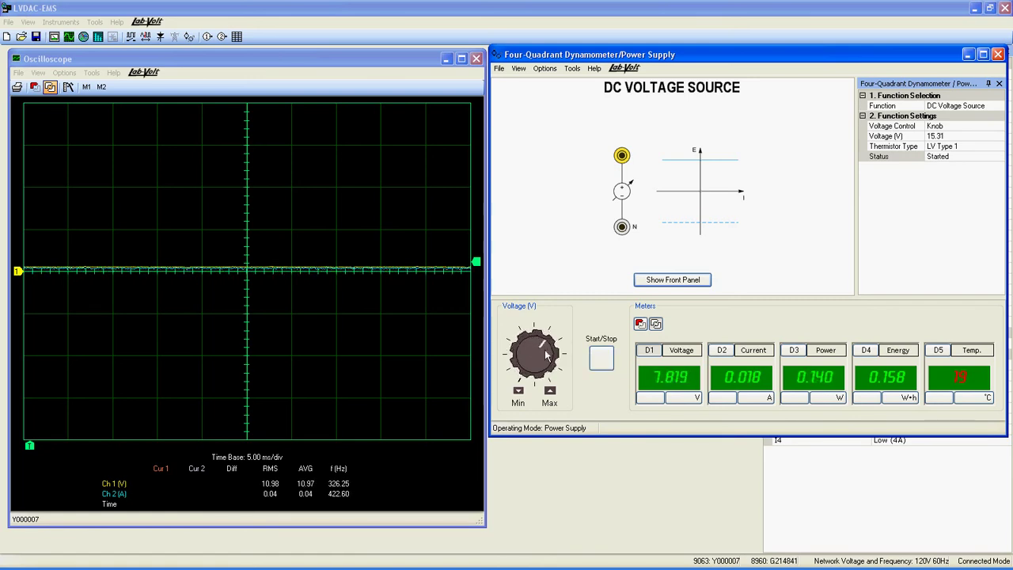
{"action": "mouse_move", "coordinate": [535, 348]}
{"action": "left_mouse_down"}
{"action": "mouse_move", "coordinate": [545, 340]}
{"action": "mouse_move", "coordinate": [554, 352]}
{"action": "left_mouse_up"}
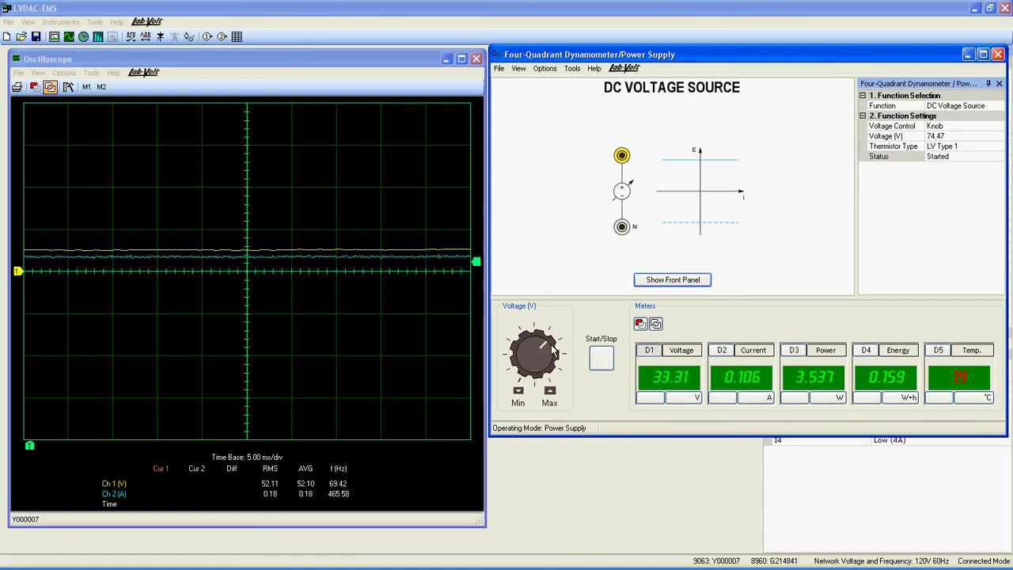
{"action": "left_click", "coordinate": [601, 359]}
{"action": "left_click", "coordinate": [994, 106]}
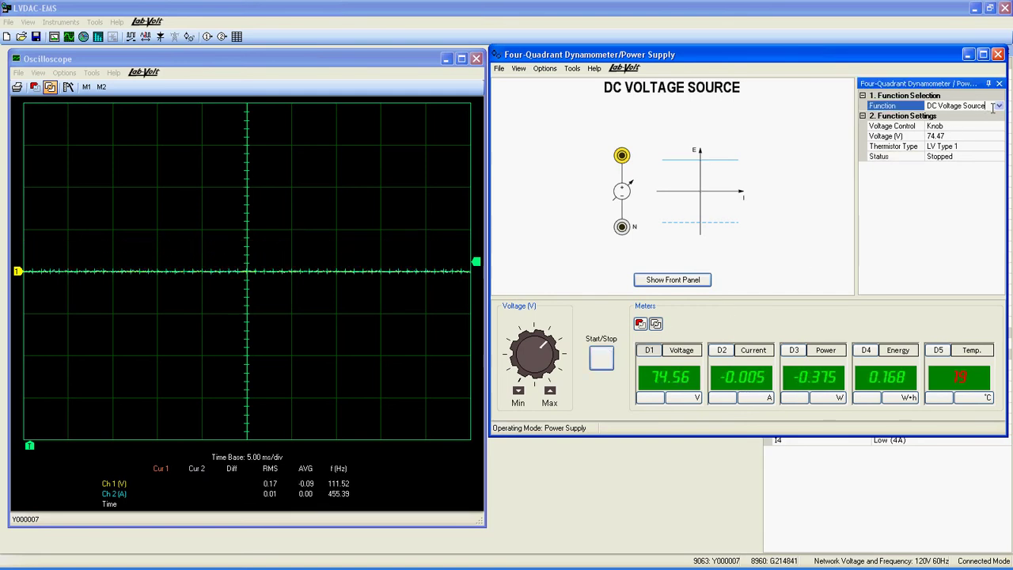
Switch to DC Current Source at 0.412 A, run it briefly, then stop it
{"action": "left_click", "coordinate": [999, 105]}
{"action": "left_click", "coordinate": [784, 145]}
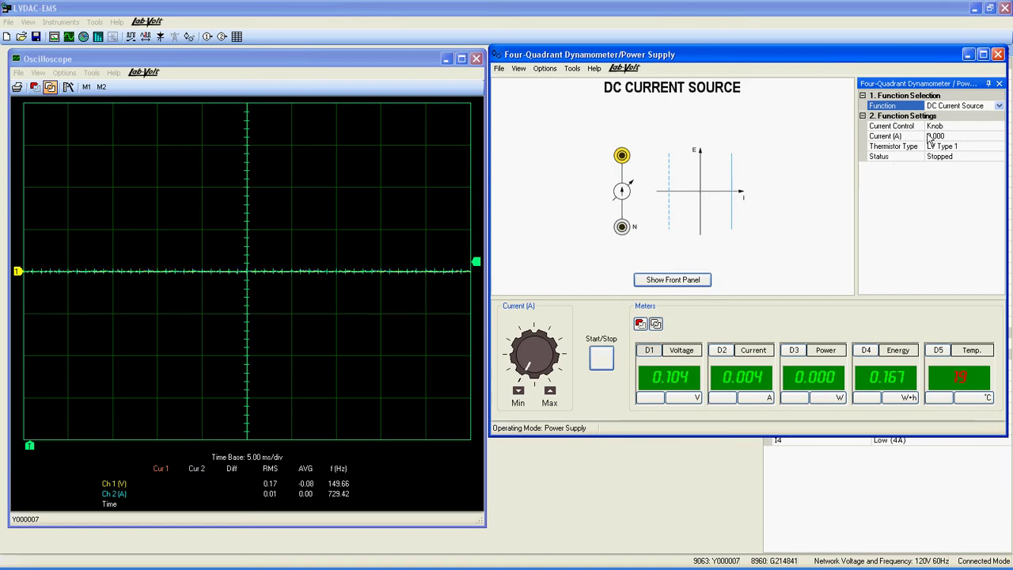
{"action": "left_click_drag", "start_coordinate": [535, 364], "coordinate": [537, 339]}
{"action": "left_click", "coordinate": [601, 360]}
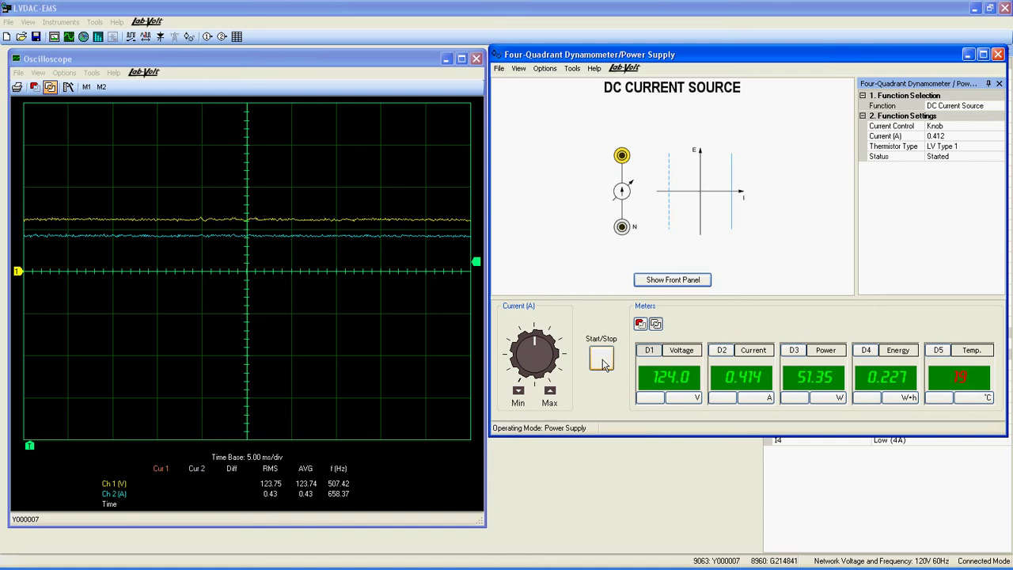
{"action": "left_click", "coordinate": [602, 360]}
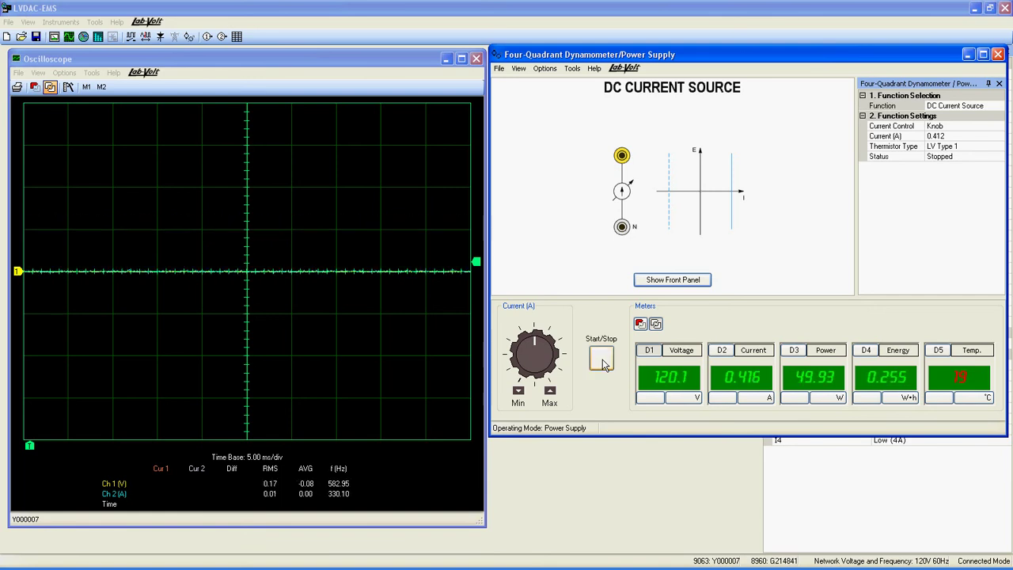
{"action": "left_click", "coordinate": [991, 107]}
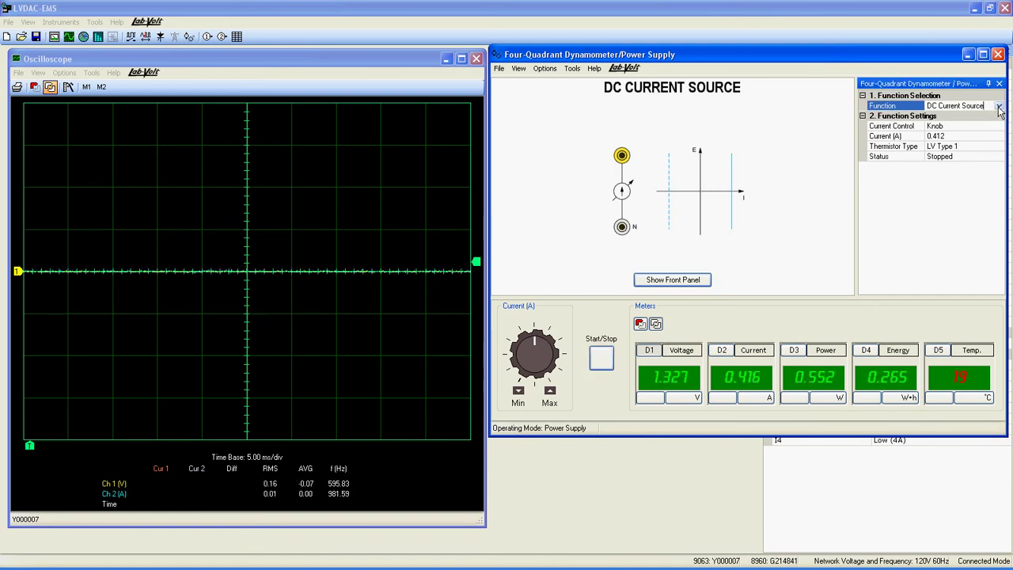
Set the function to AC Power Source with Knob voltage control
{"action": "left_click", "coordinate": [999, 106]}
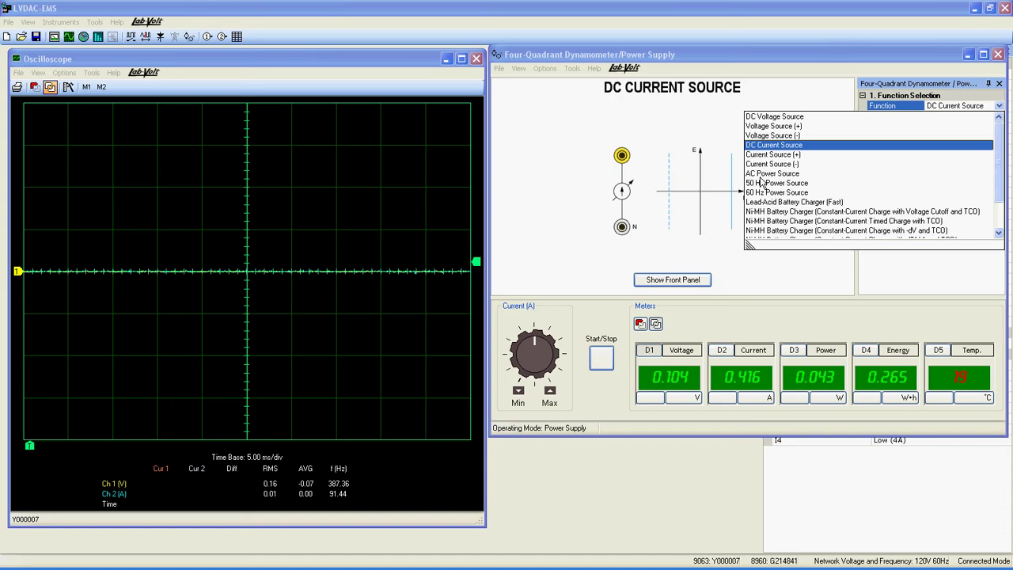
{"action": "left_click", "coordinate": [786, 173]}
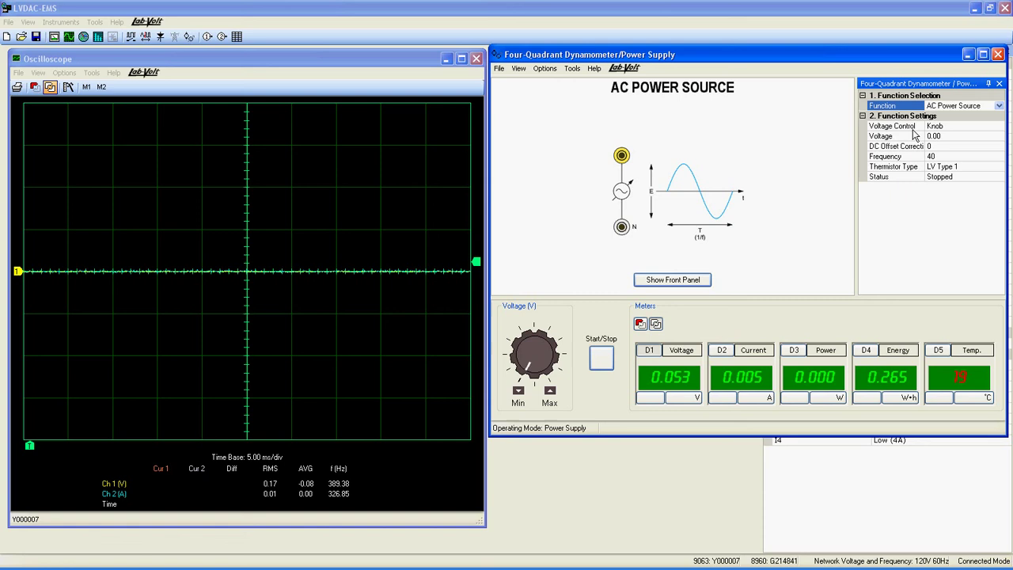
{"action": "left_click", "coordinate": [954, 126]}
{"action": "left_click", "coordinate": [1000, 126]}
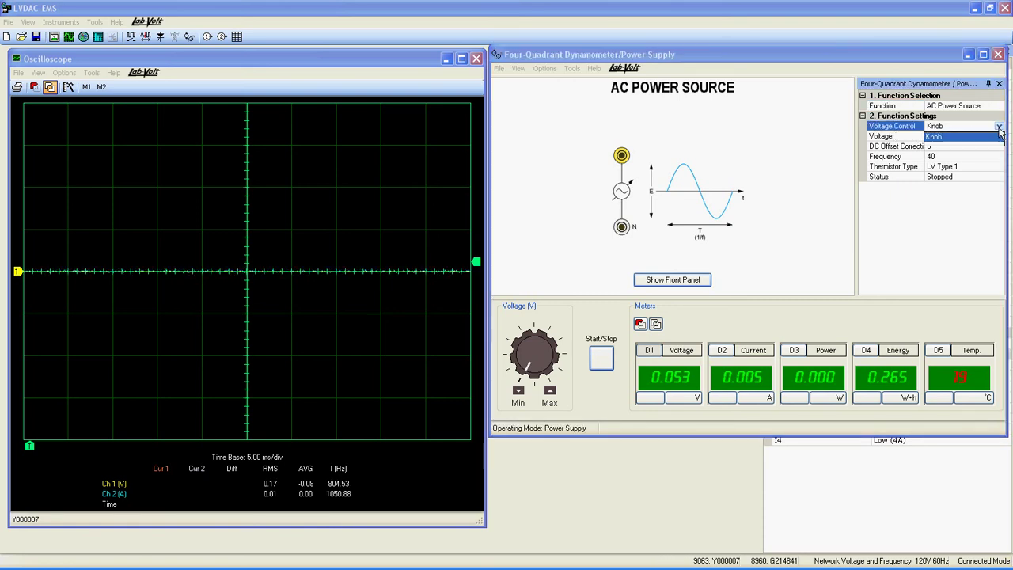
{"action": "left_click", "coordinate": [960, 140]}
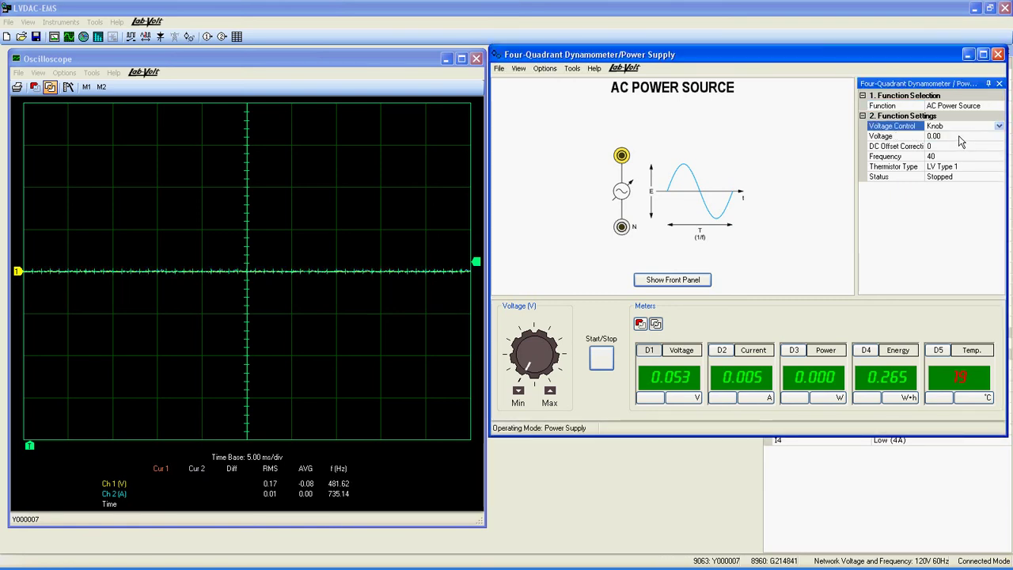
Enter 106 V in the Voltage field, then reset it to 0.00 V
{"action": "left_click", "coordinate": [958, 136]}
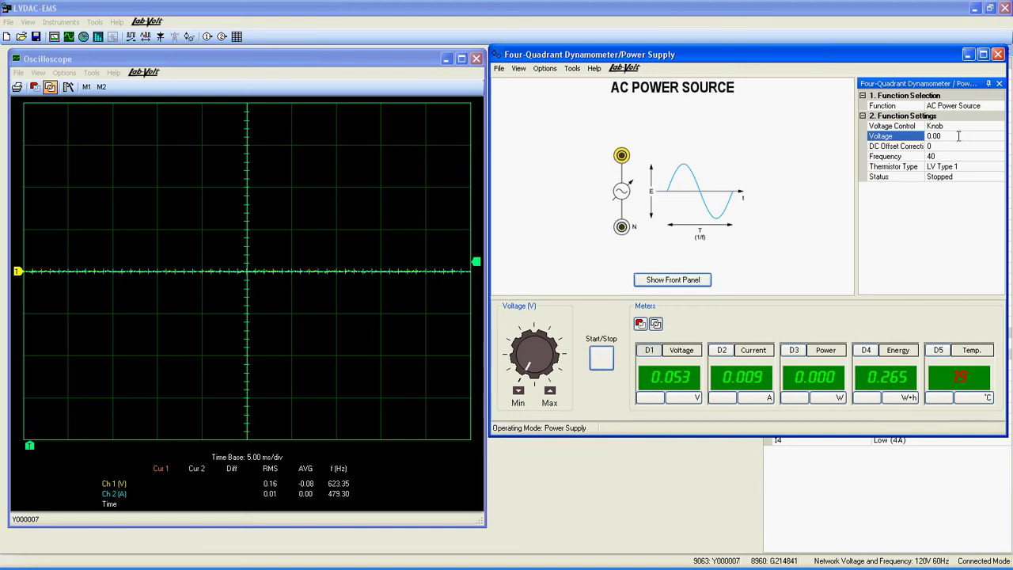
{"action": "key", "text": "shift+Home"}
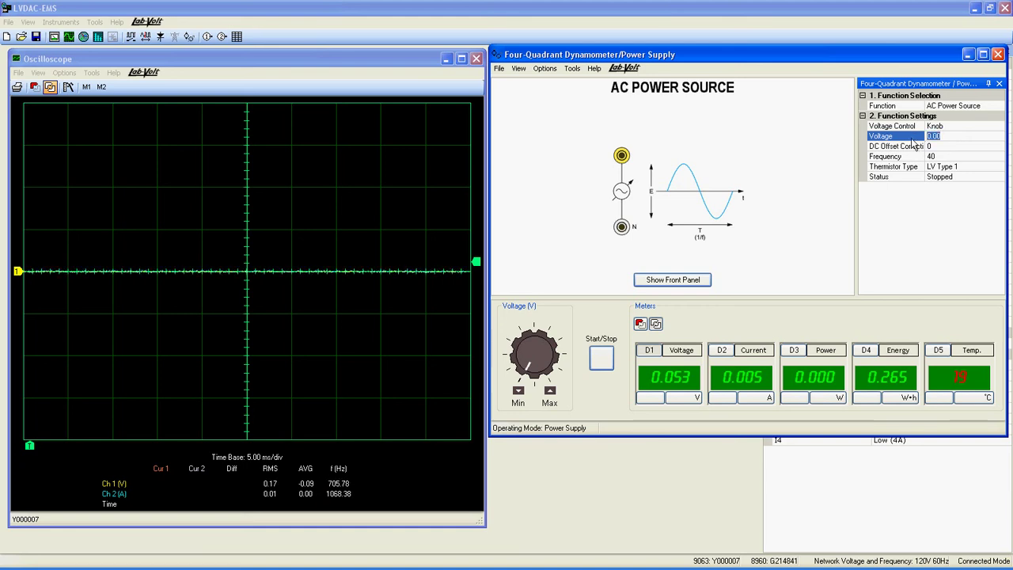
{"action": "type", "text": "106"}
{"action": "key", "text": "Return"}
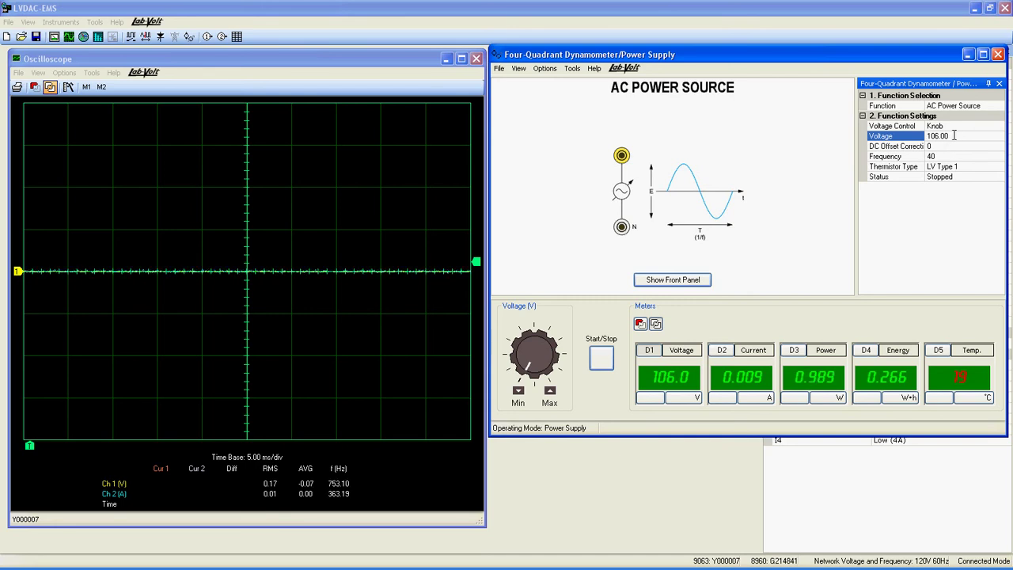
{"action": "left_click_drag", "start_coordinate": [954, 136], "coordinate": [939, 136]}
{"action": "key", "text": "shift+Home"}
{"action": "type", "text": "0"}
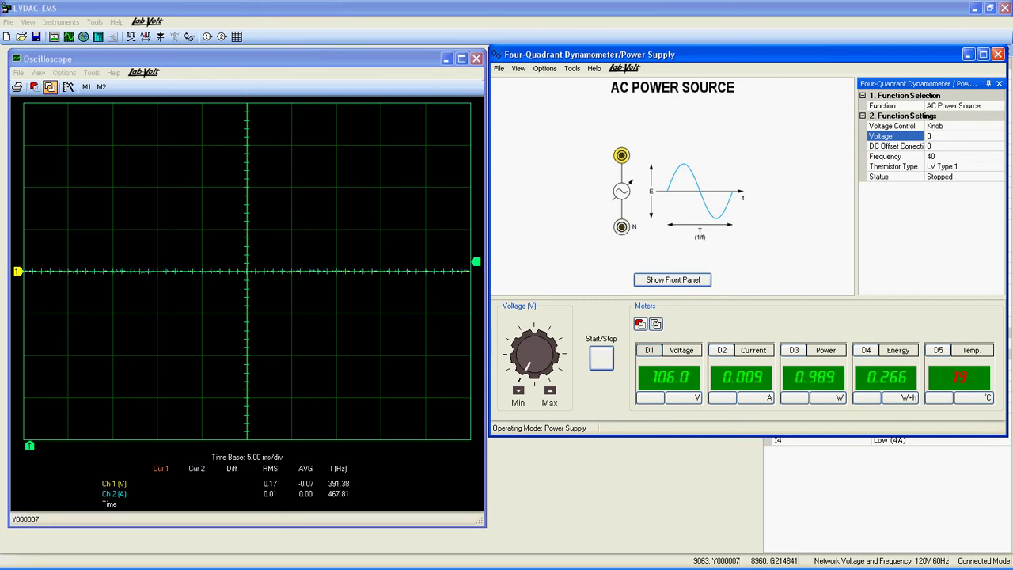
{"action": "key", "text": "Return"}
{"action": "left_click", "coordinate": [957, 145]}
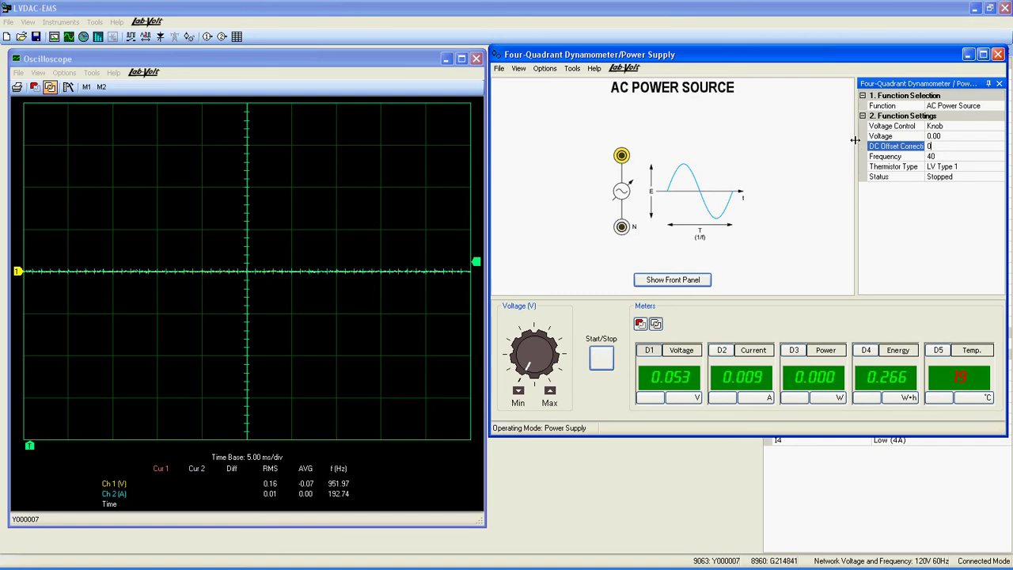
Change the AC source frequency from 40 Hz to 60 Hz
{"action": "left_click_drag", "start_coordinate": [839, 141], "coordinate": [839, 140]}
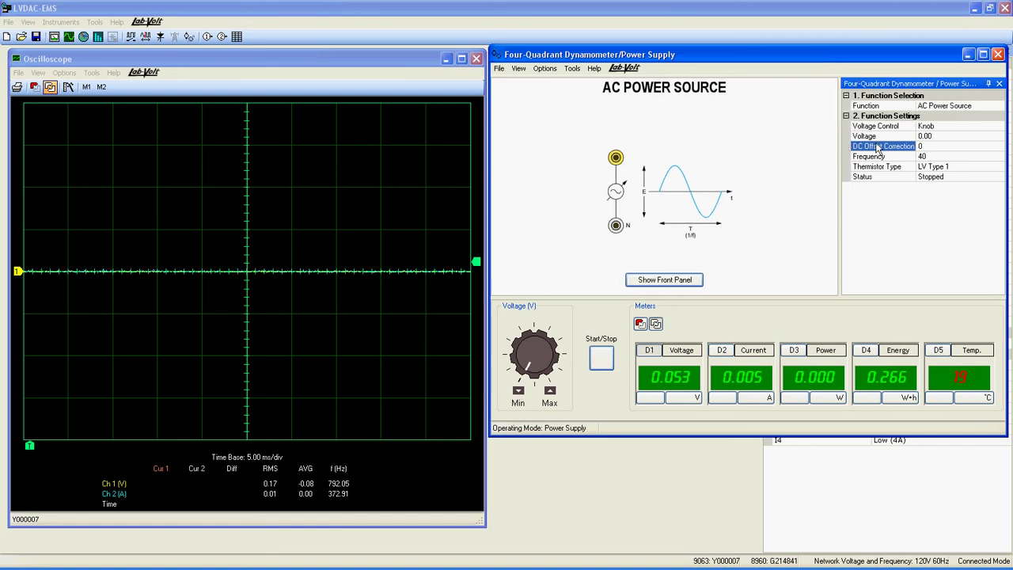
{"action": "left_click", "coordinate": [973, 158]}
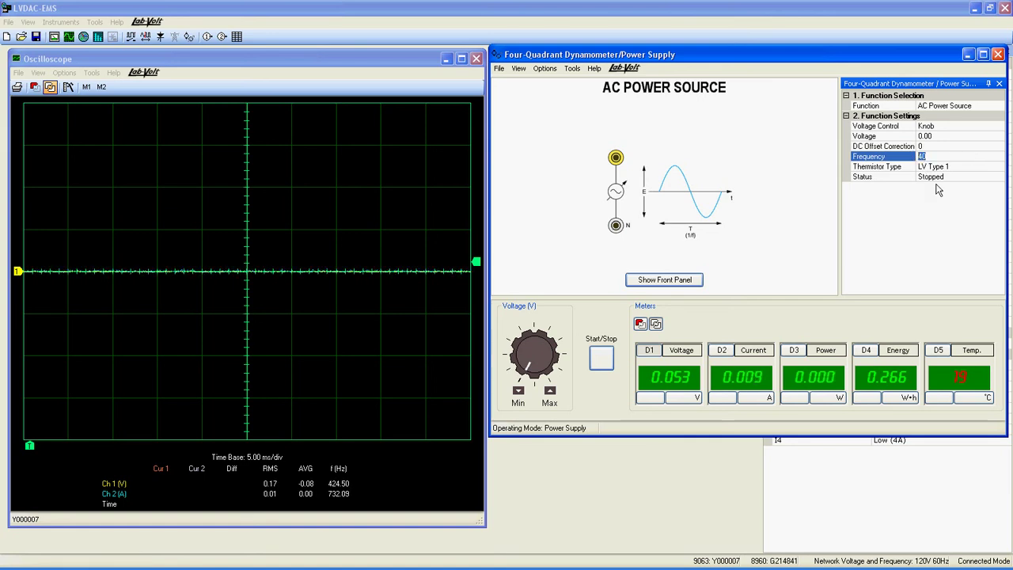
{"action": "type", "text": "6"}
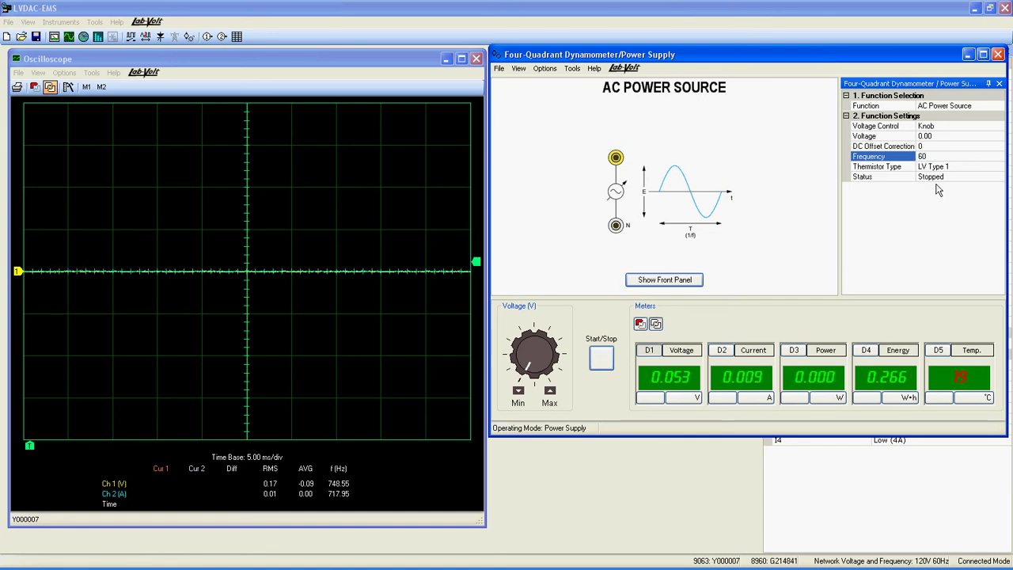
{"action": "left_click", "coordinate": [967, 166]}
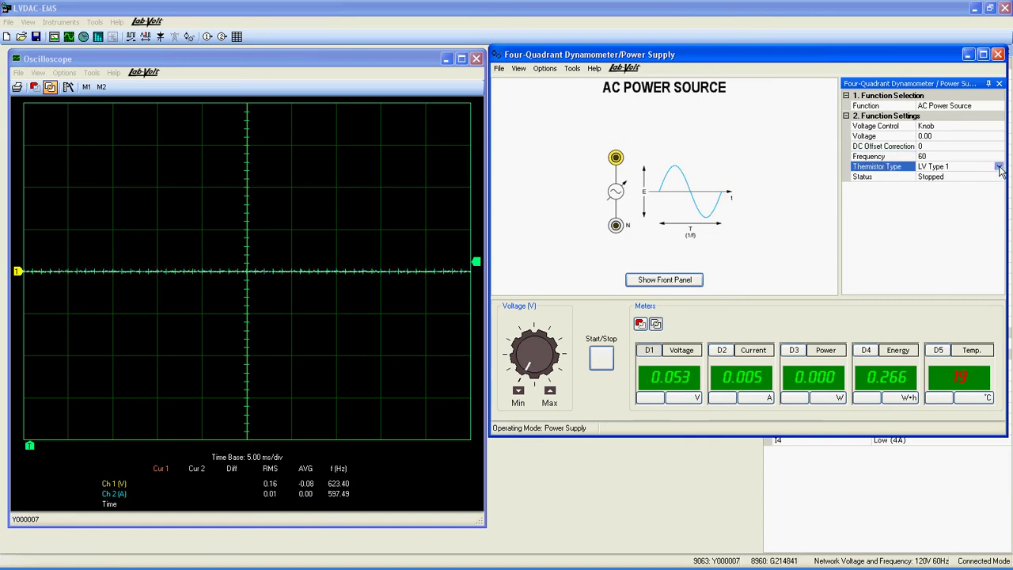
Keep the thermistor type as LV Type 1 and check the source status
{"action": "left_click", "coordinate": [1000, 167]}
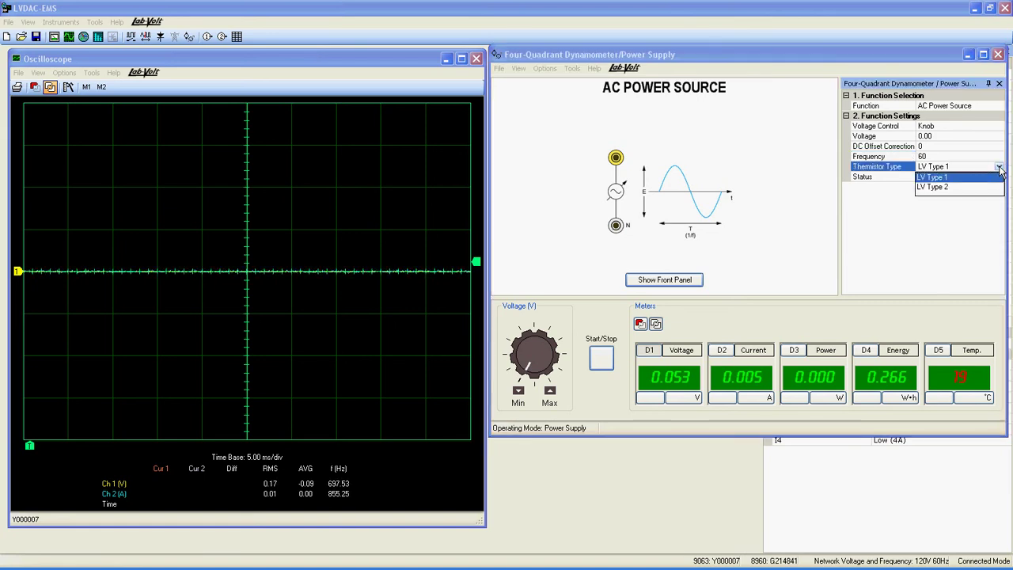
{"action": "left_click", "coordinate": [950, 177]}
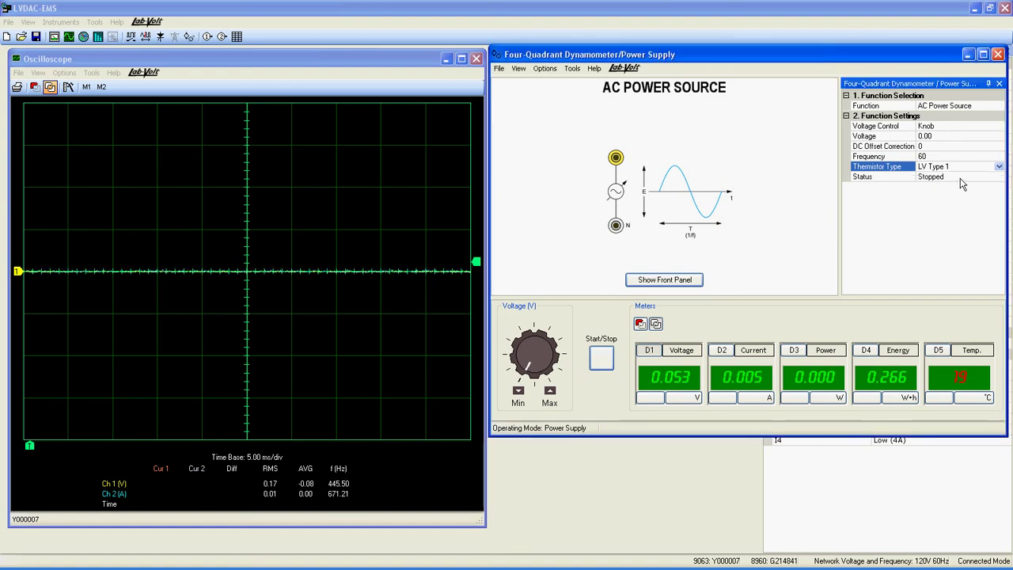
{"action": "left_click", "coordinate": [1000, 178]}
{"action": "left_click", "coordinate": [1000, 178]}
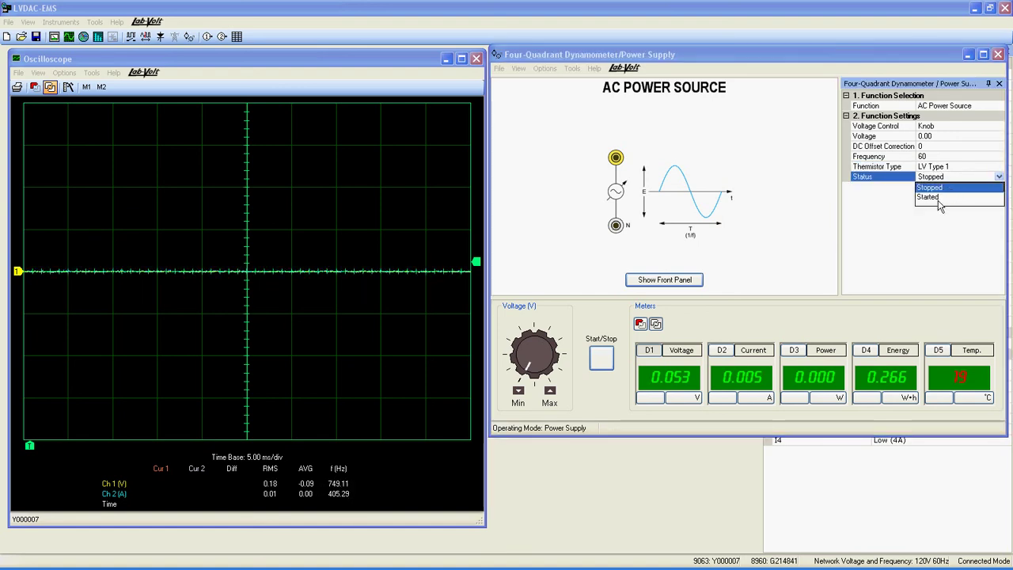
Start the 60 Hz AC Power Source and raise its voltage to 66.45 V
{"action": "left_click", "coordinate": [940, 191]}
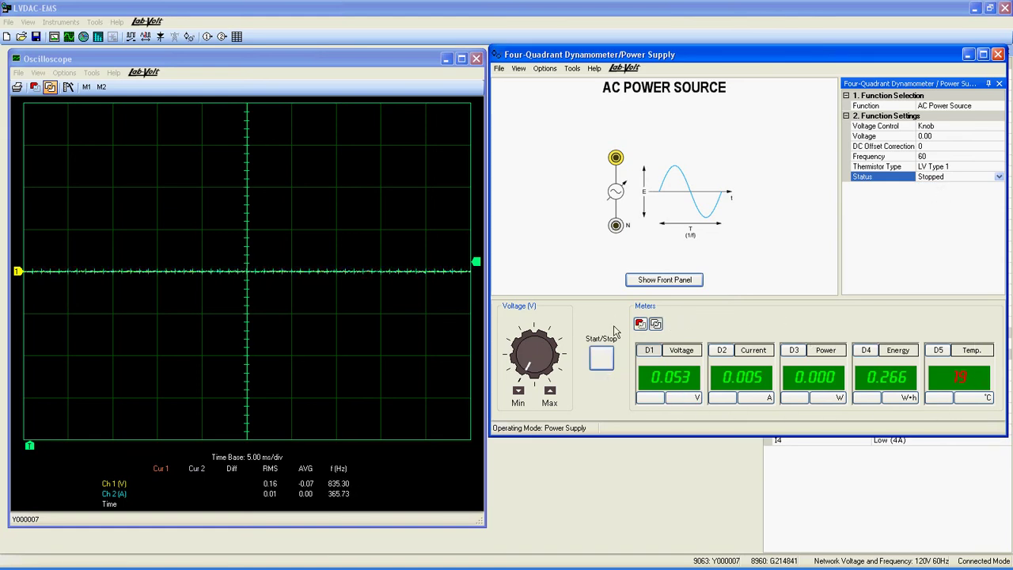
{"action": "left_click", "coordinate": [608, 359]}
{"action": "left_click_drag", "start_coordinate": [528, 373], "coordinate": [541, 339]}
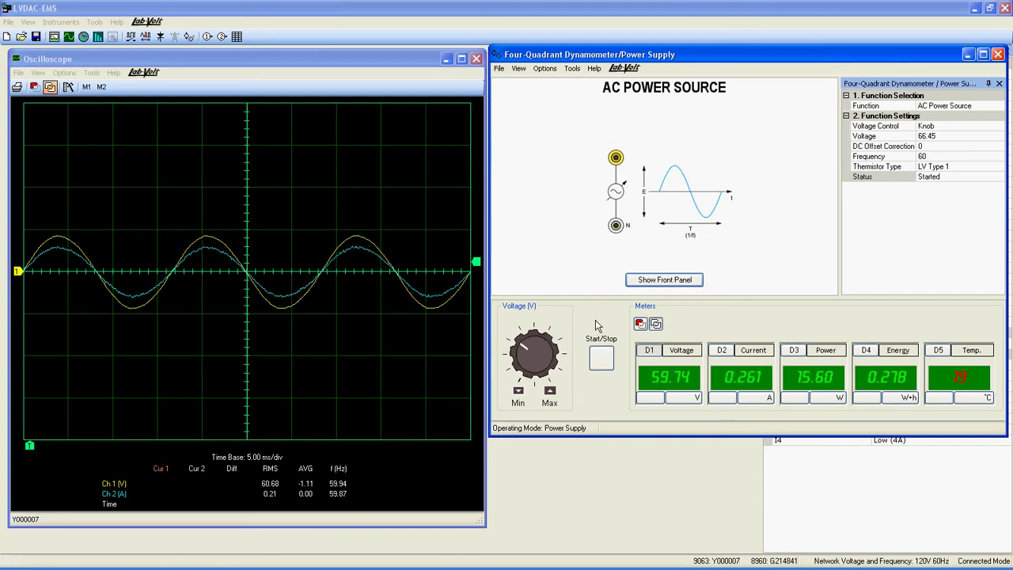